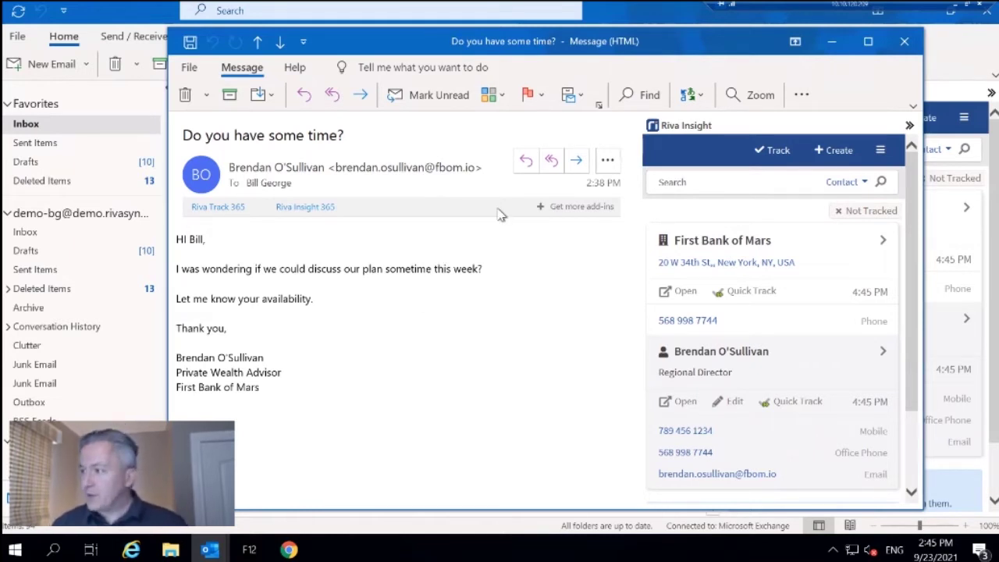
- Reply to the "Do you have some time?" email with Riva Insight expanded, opening with "Hey" and the recipient's first name
click(525, 159)
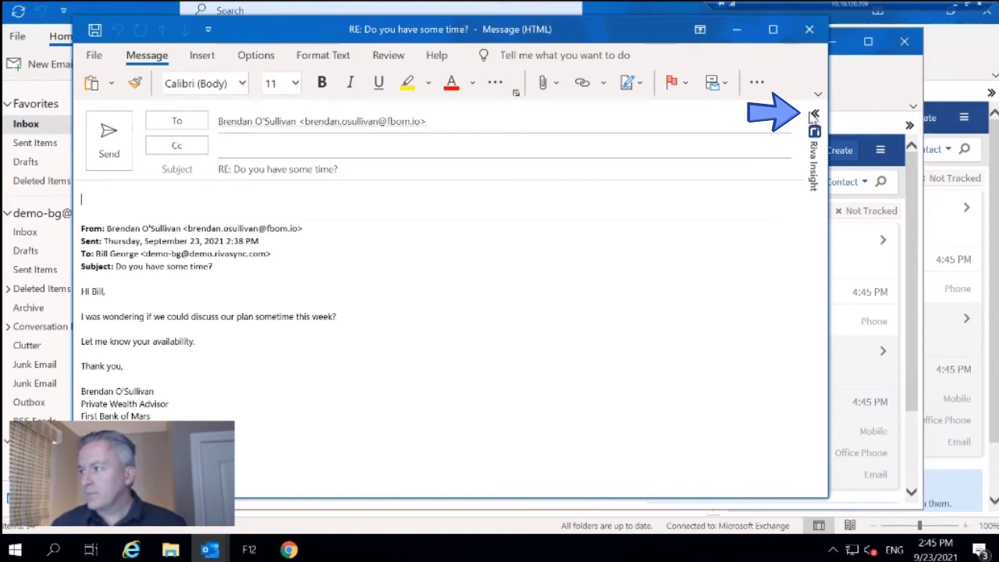
click(815, 113)
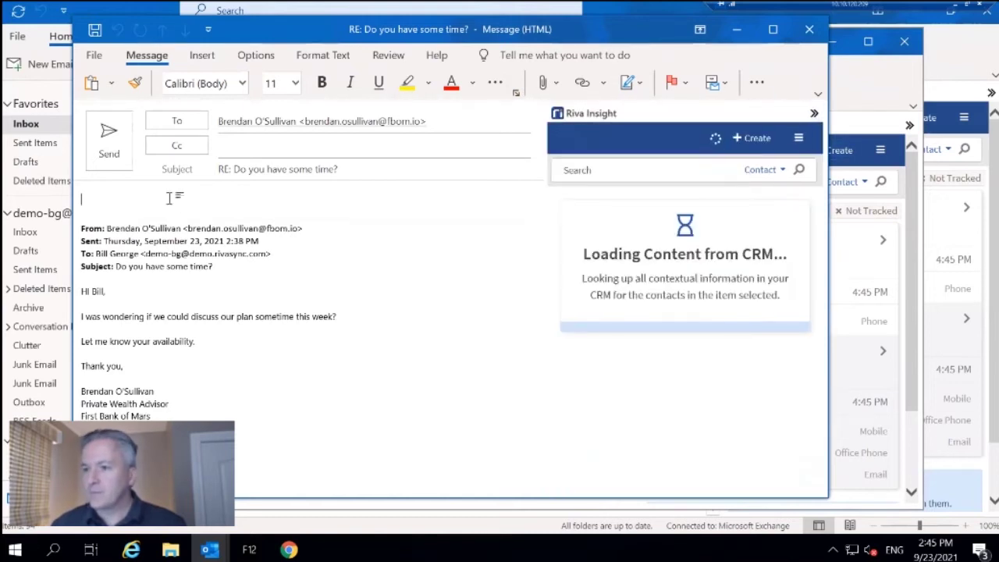
text(H)
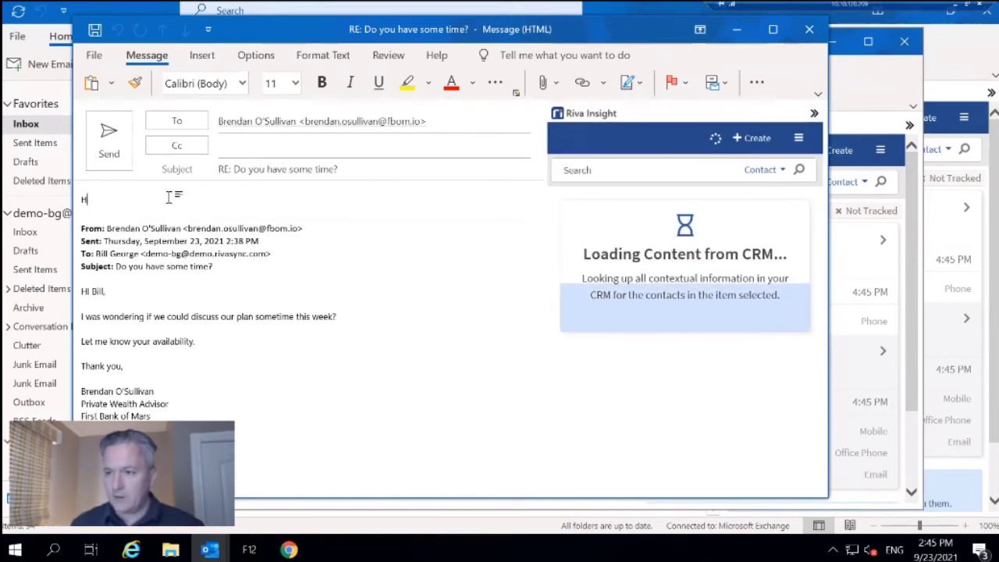
text(ey Be)
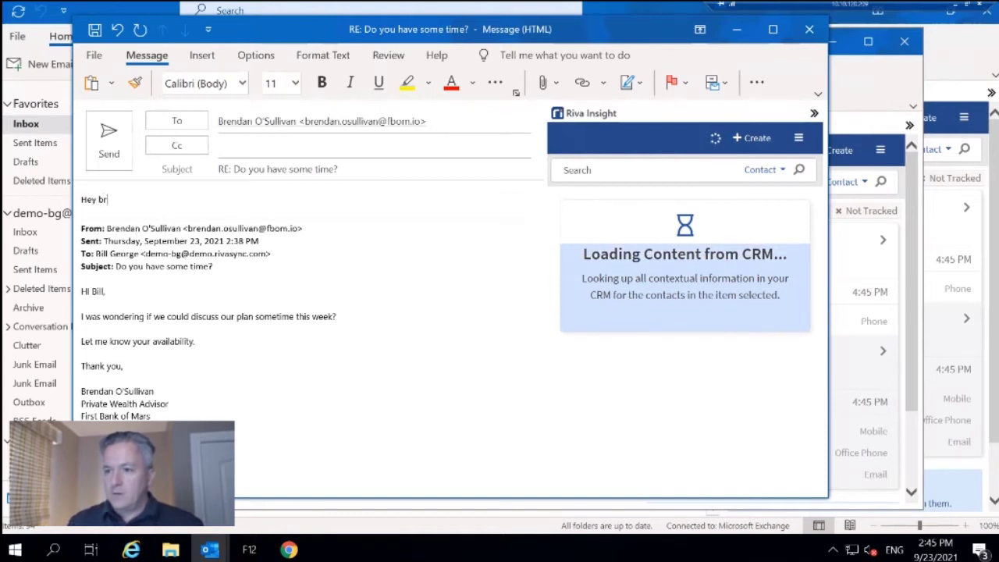
text(e)
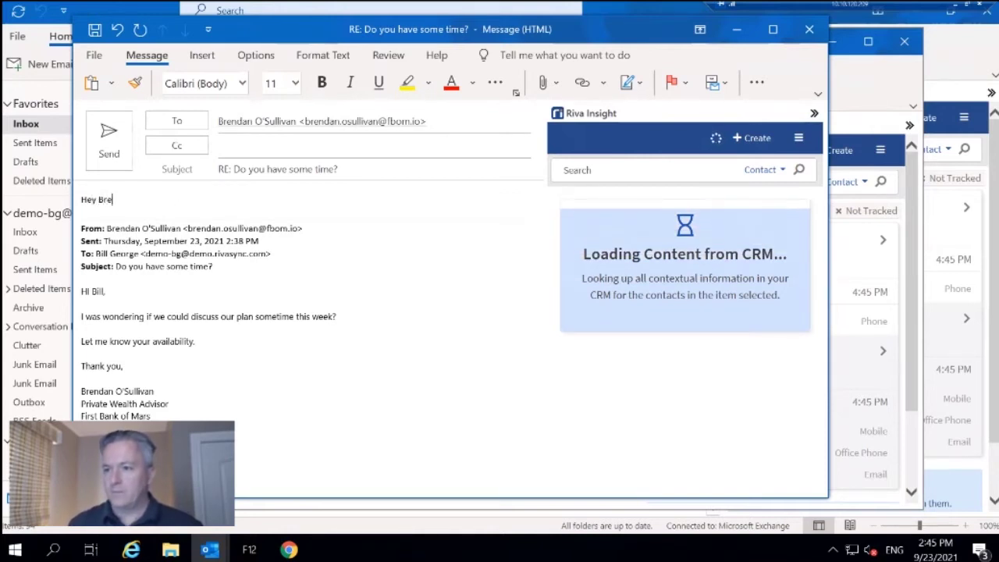
text(ndan!)
key(Return)
key(Return)
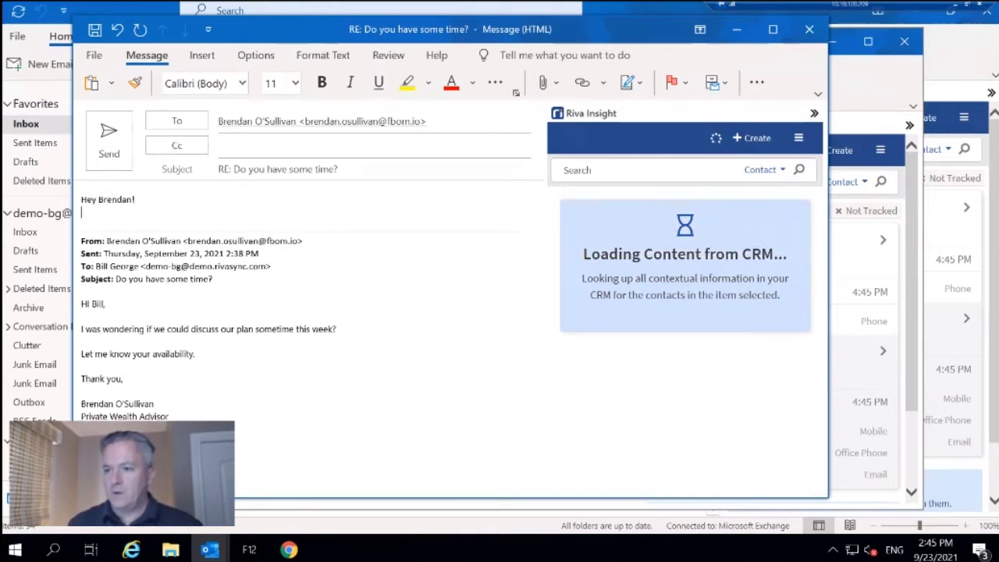
- Write "You bet. I will send you an invite." as the body of the reply
text(You bet)
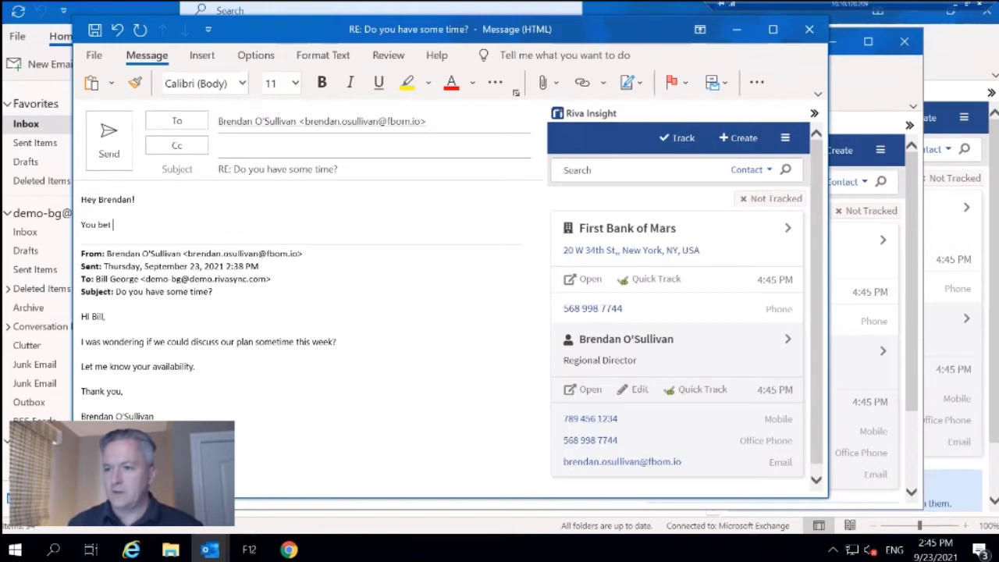
key(BackSpace)
text(. I will s)
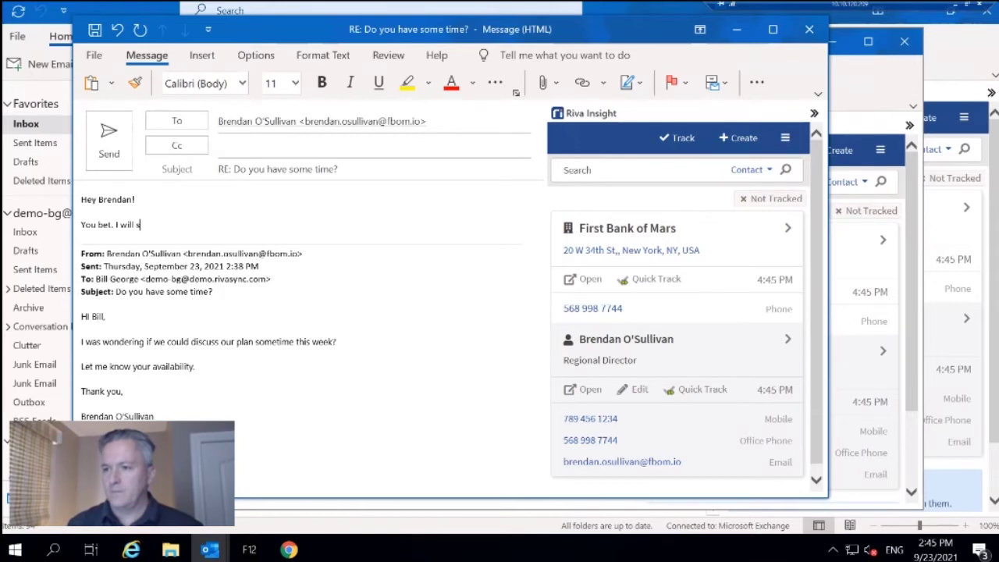
text(end you an invi)
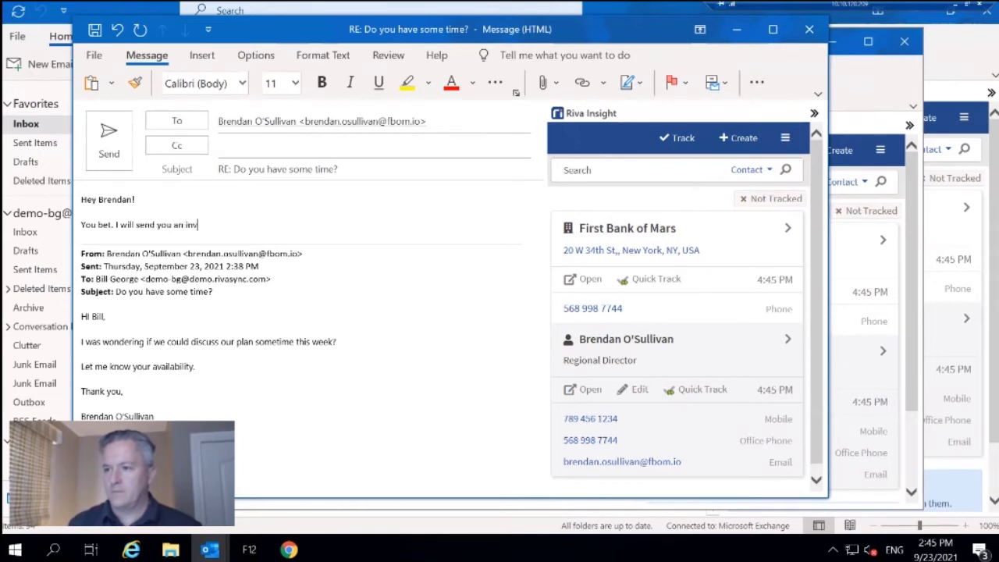
text(te)
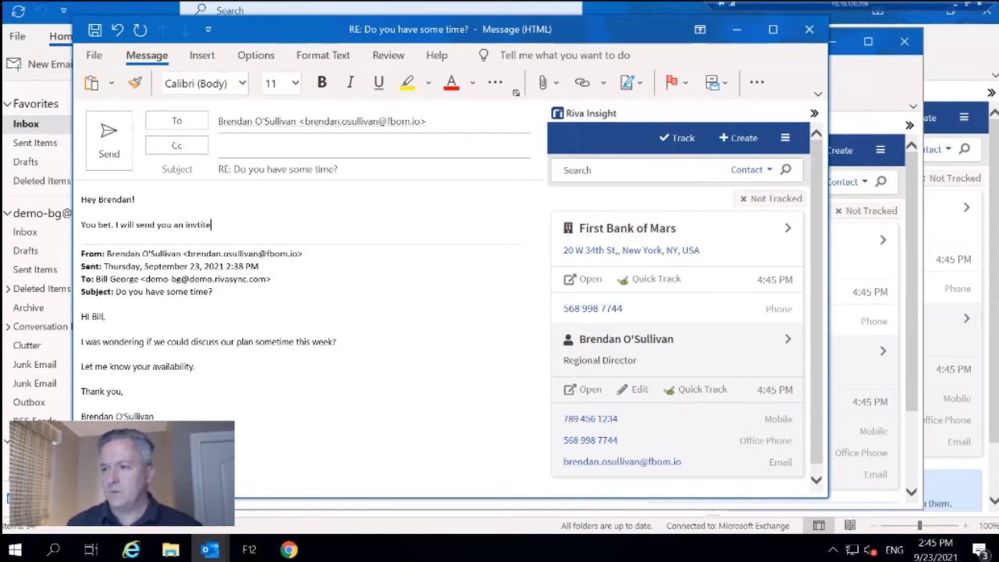
key(BackSpace)
key(BackSpace)
key(BackSpace)
text(ite.)
key(Return)
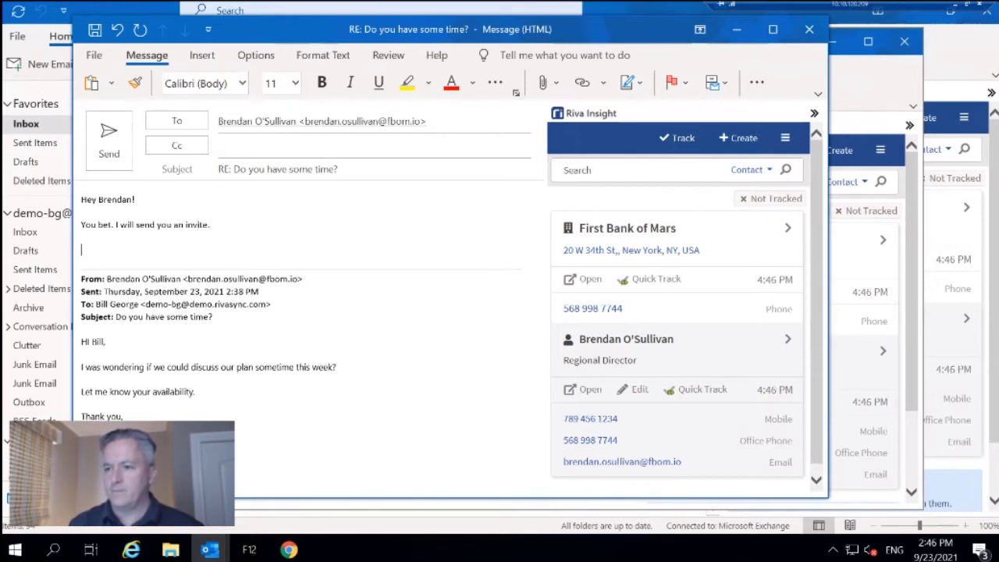
- Close the reply with "Take care!" and sign it with the sender's first name on a separate line
text(Take care! b)
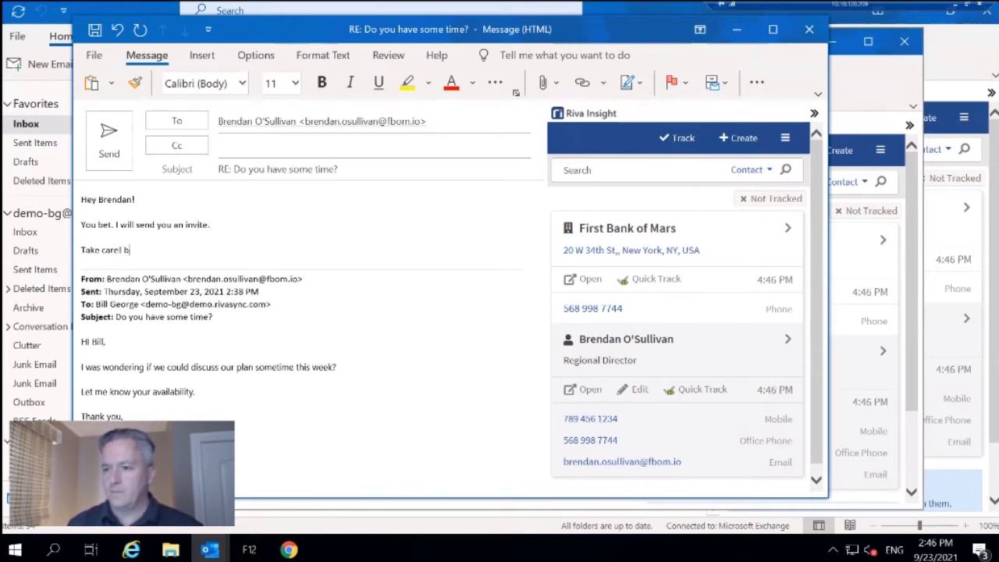
key(Return)
key(Return)
key(BackSpace)
key(BackSpace)
key(BackSpace)
key(BackSpace)
key(Return)
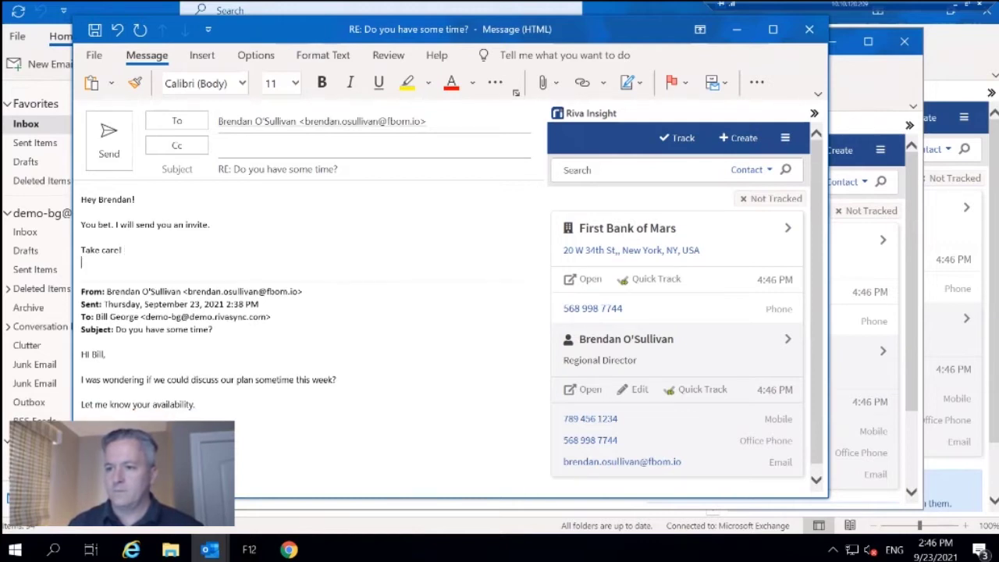
key(Return)
text(Bill)
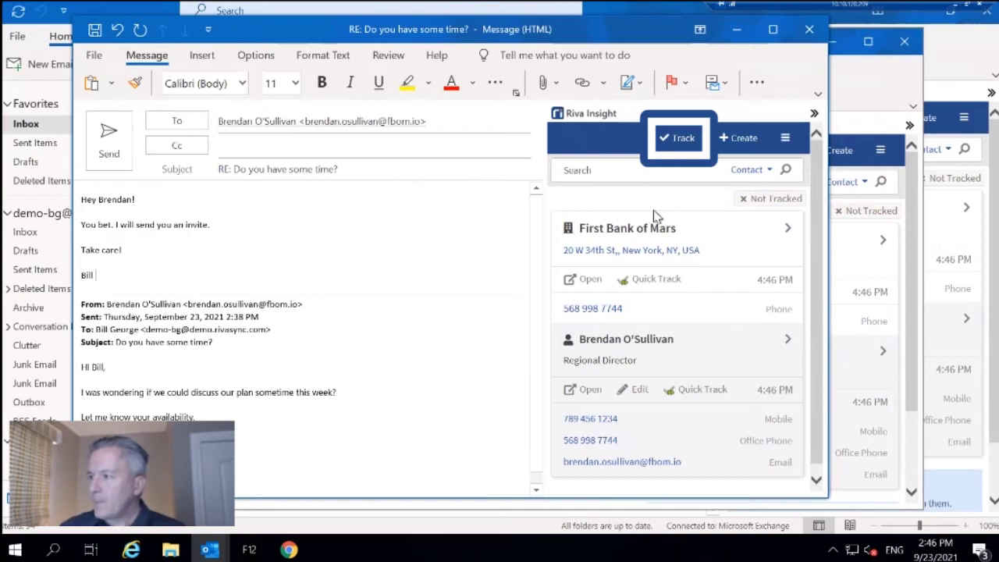
- Start tracking the reply in Riva Insight and relate it to the recipient's contact by searching for the first name
click(679, 140)
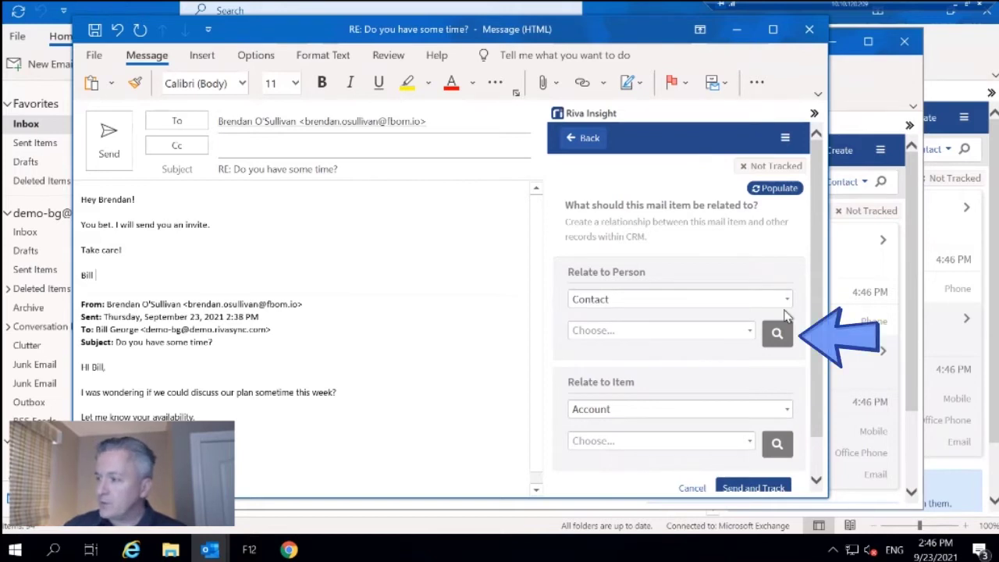
click(777, 334)
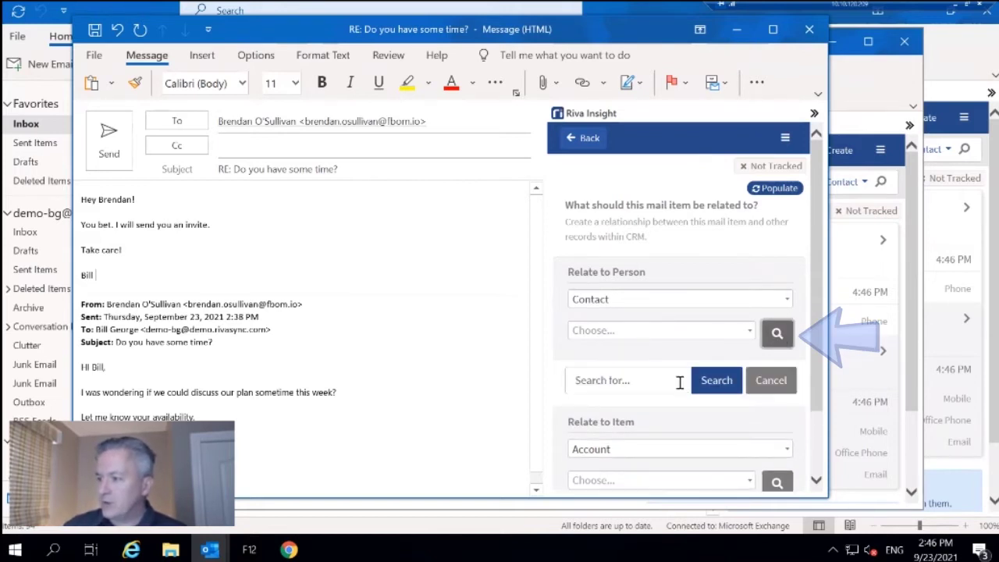
text(Bren)
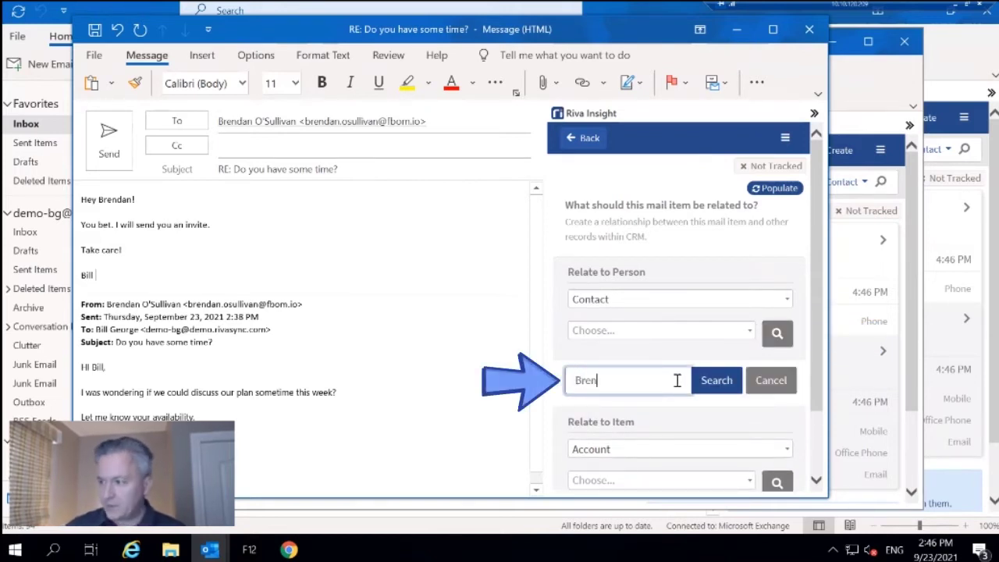
text(d)
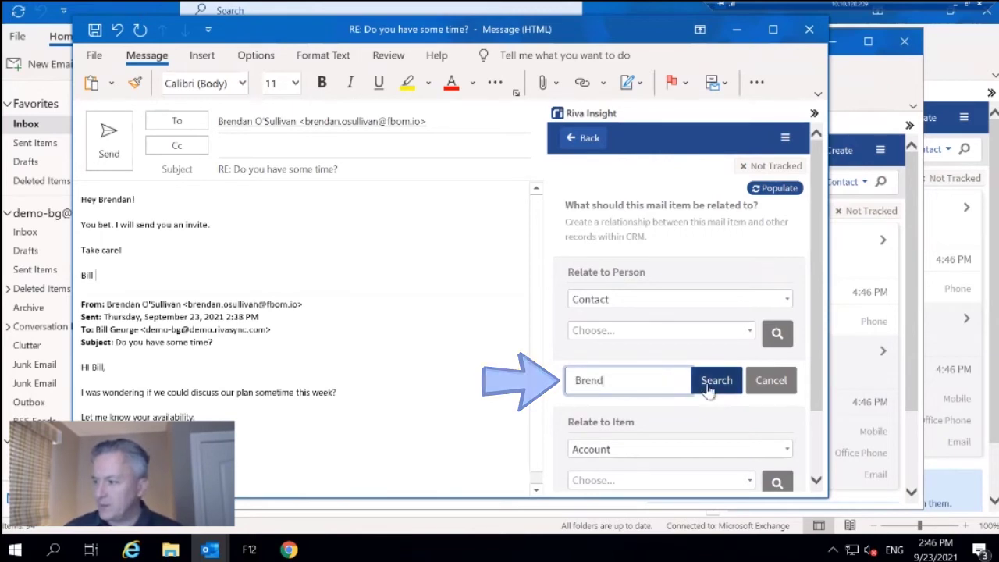
click(707, 389)
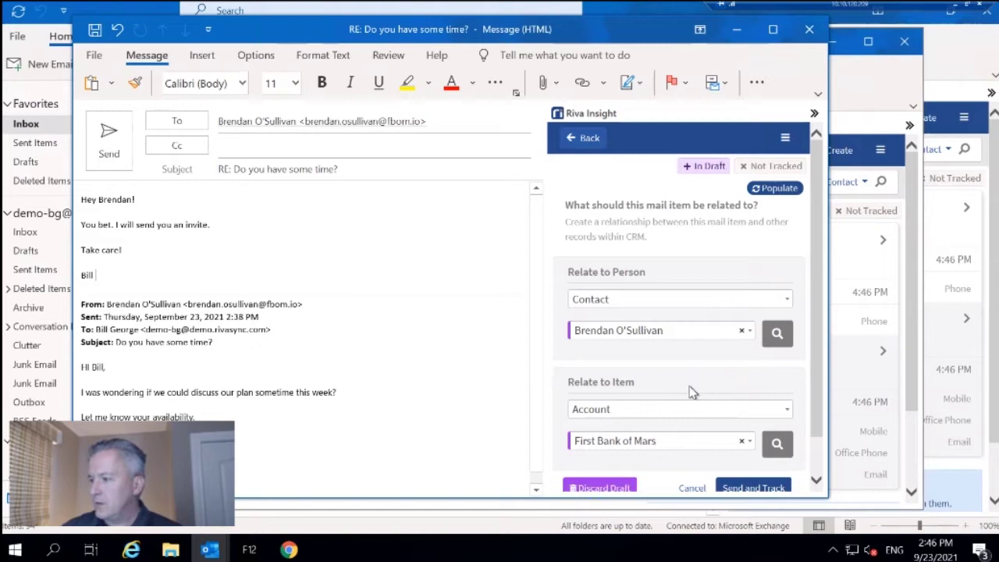
- Relate the reply to the Portfolio Update opportunity, found by searching for "Portfo", and send and track the email
scroll(690, 393, down, 1)
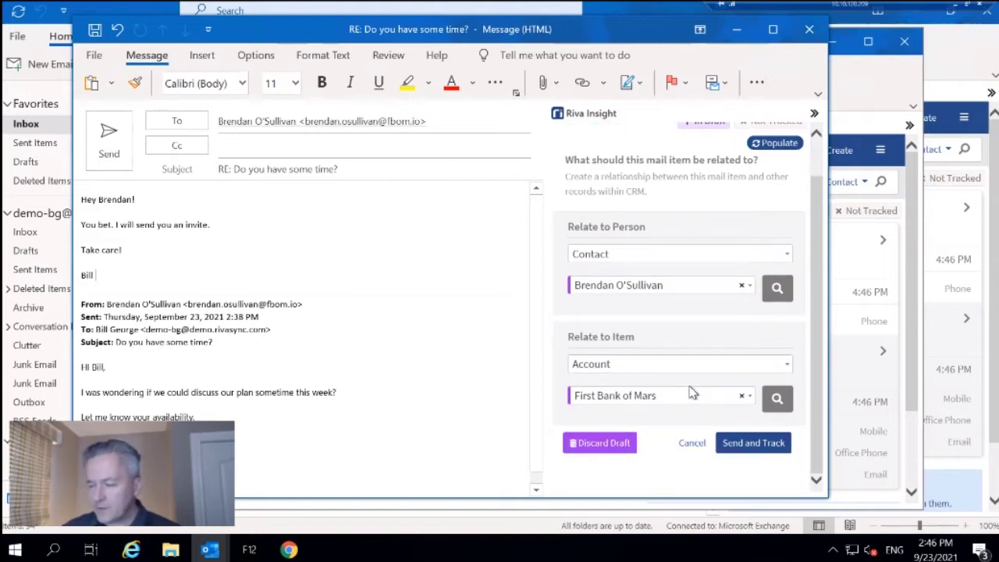
click(782, 365)
click(636, 409)
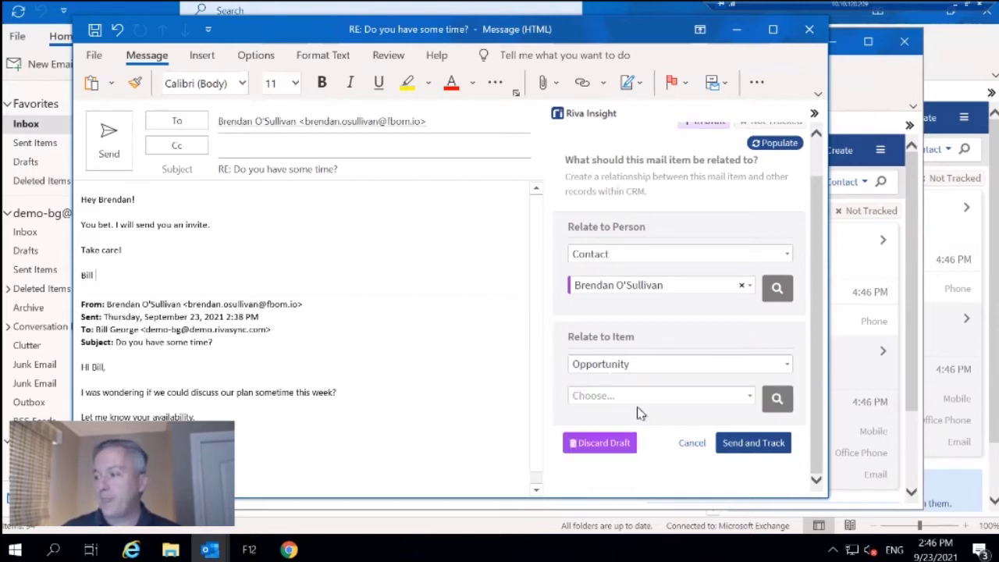
click(776, 398)
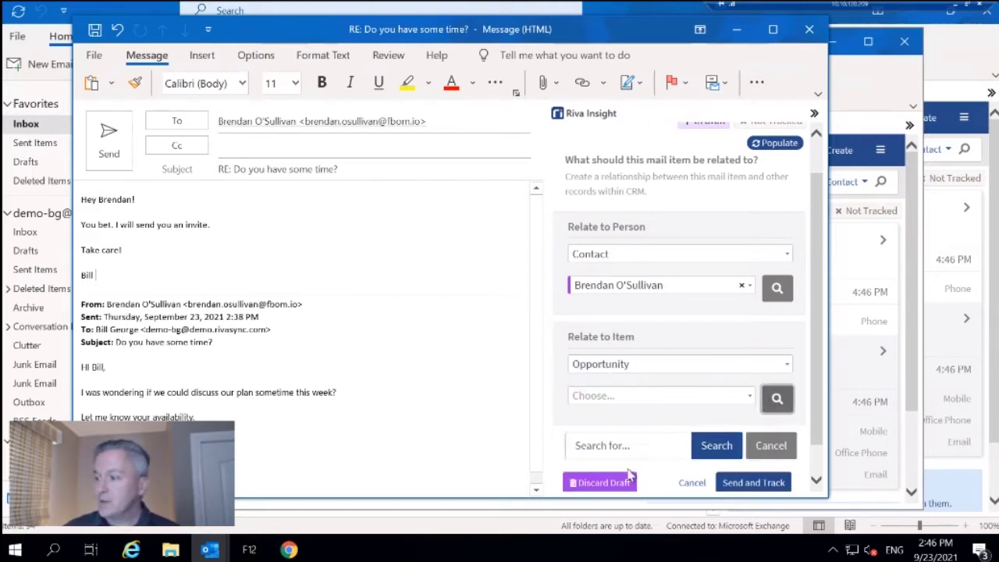
click(645, 451)
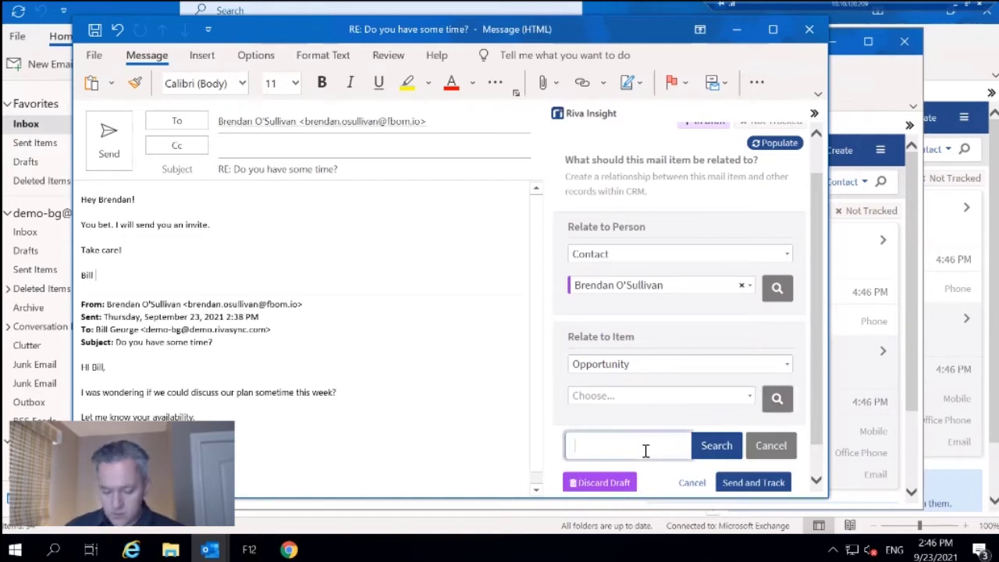
text(Prod)
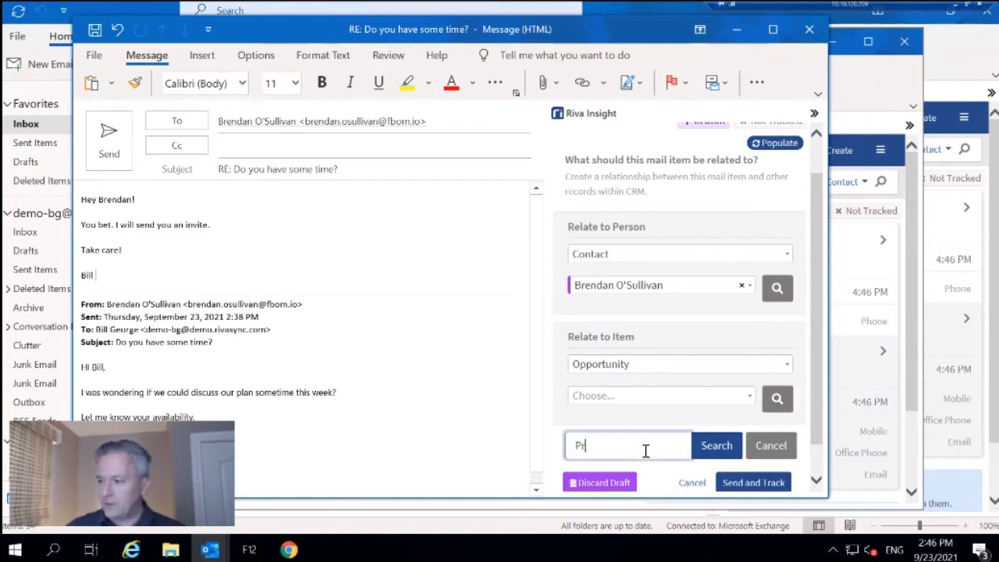
key(BackSpace)
key(BackSpace)
key(BackSpace)
text(ortfo)
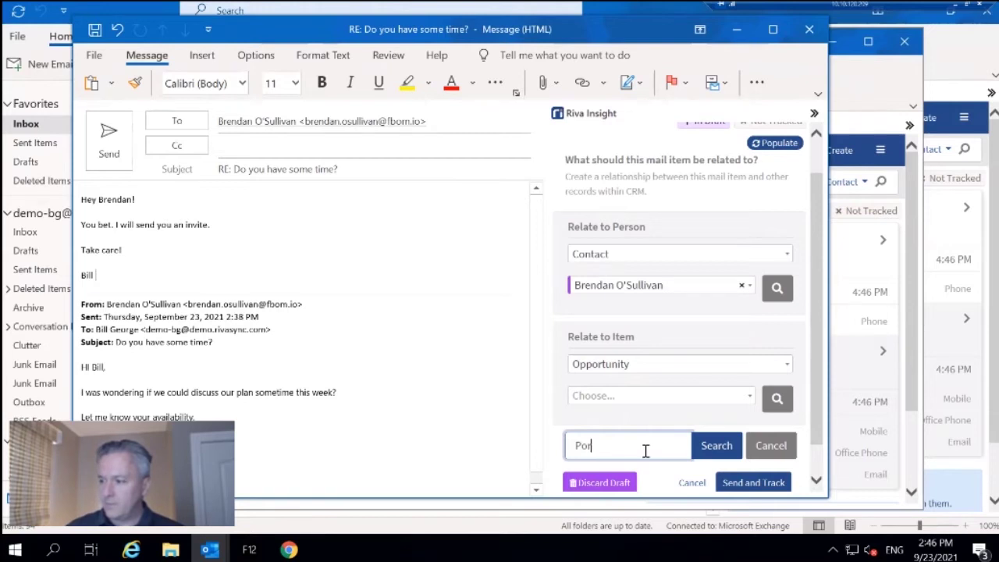
key(Return)
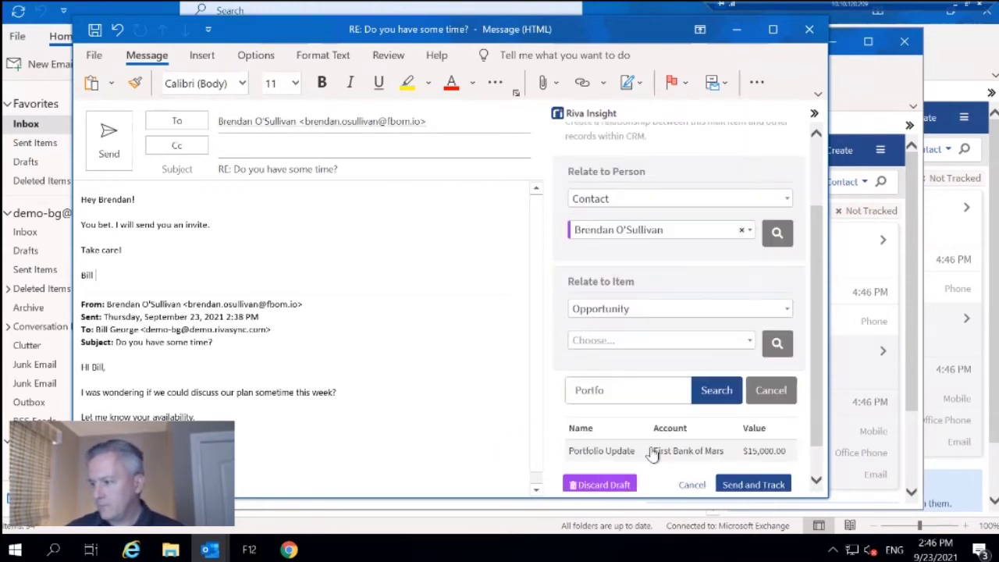
click(626, 456)
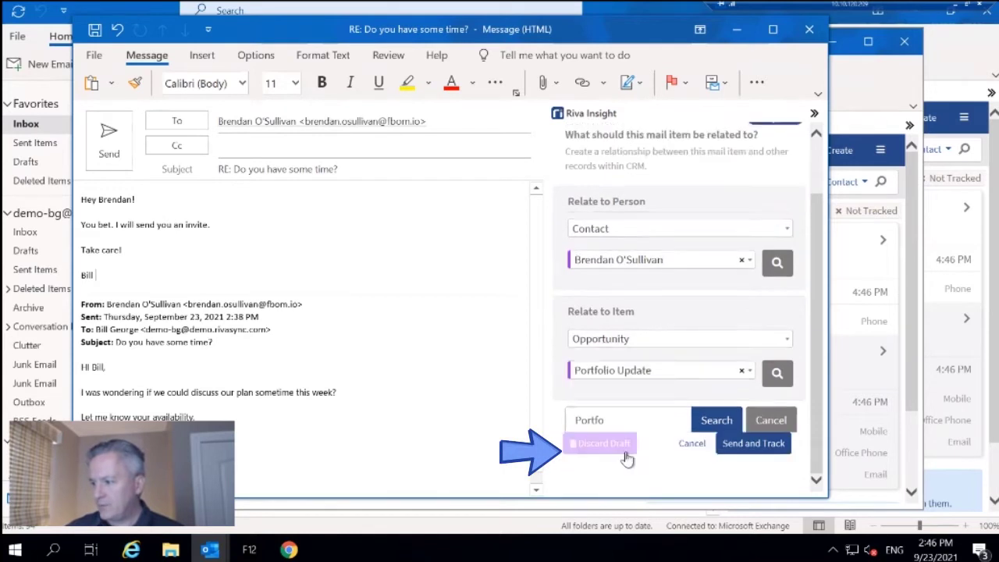
click(761, 451)
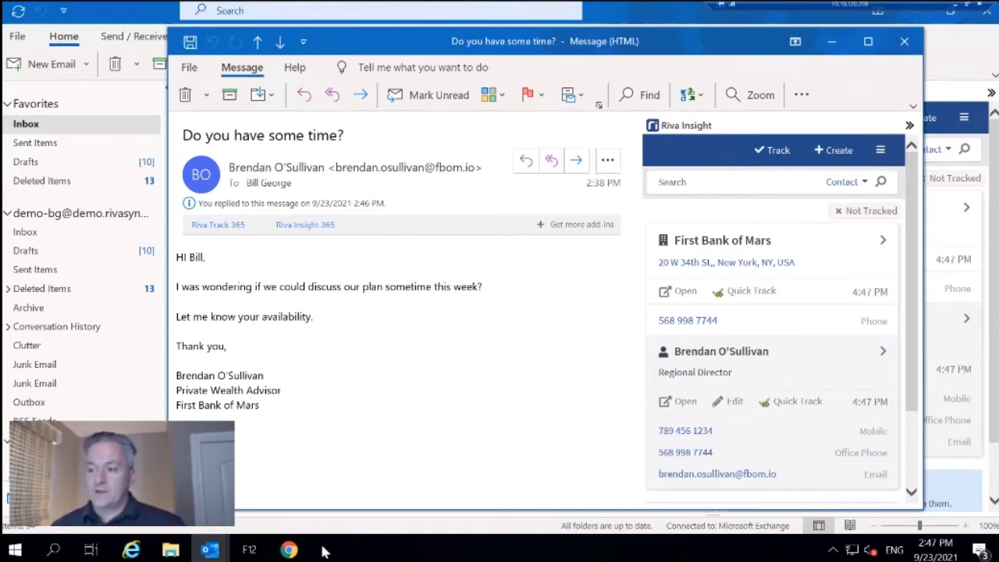
- Switch to Salesforce in Chrome and open the Portfolio Update opportunity from the contact's related opportunities
click(289, 550)
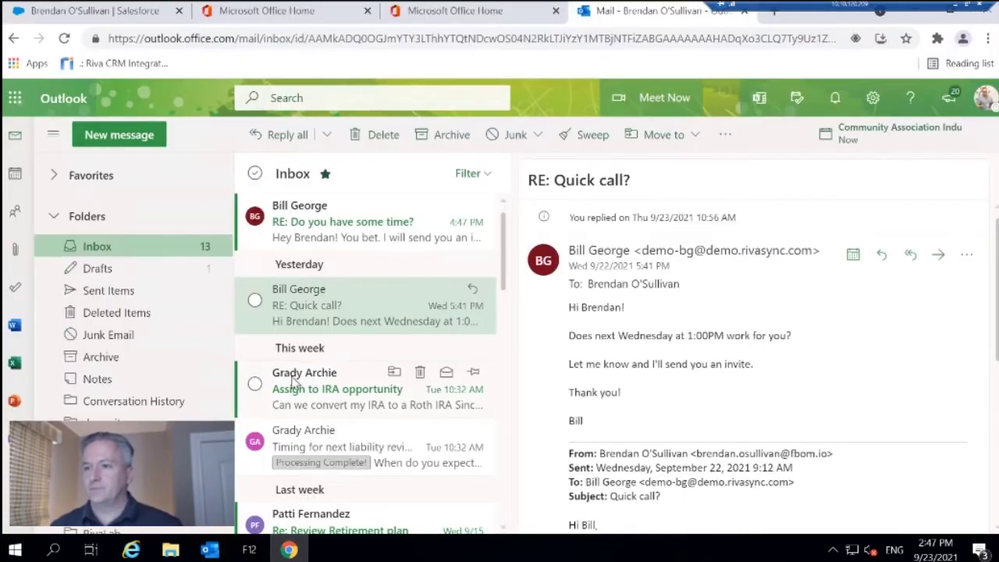
click(140, 14)
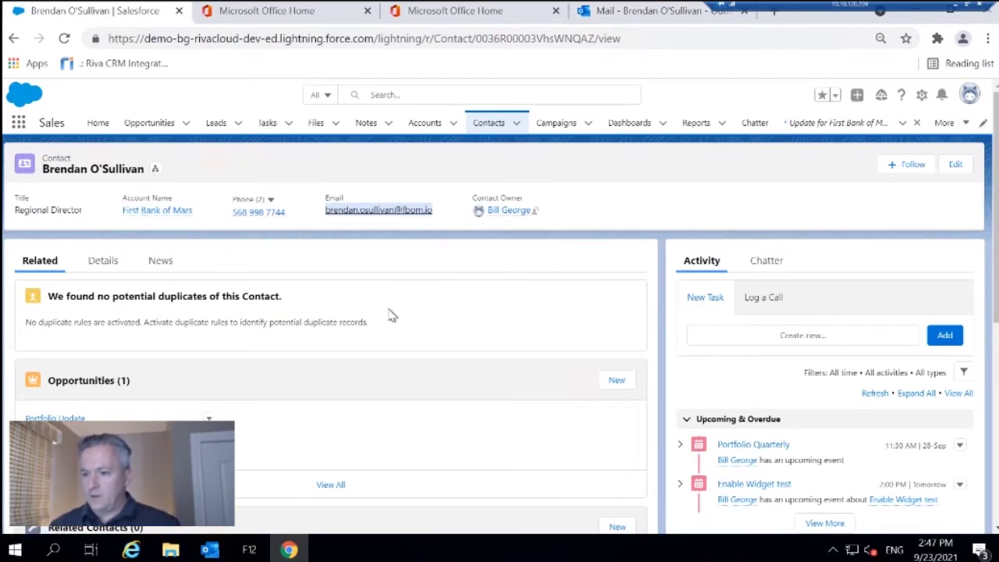
scroll(403, 313, down, 1)
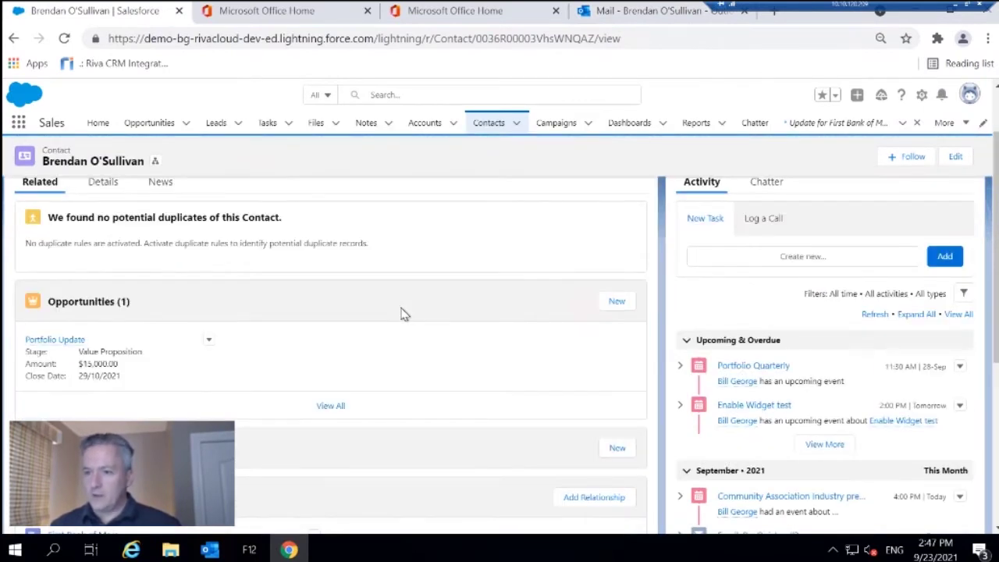
scroll(404, 314, up, 1)
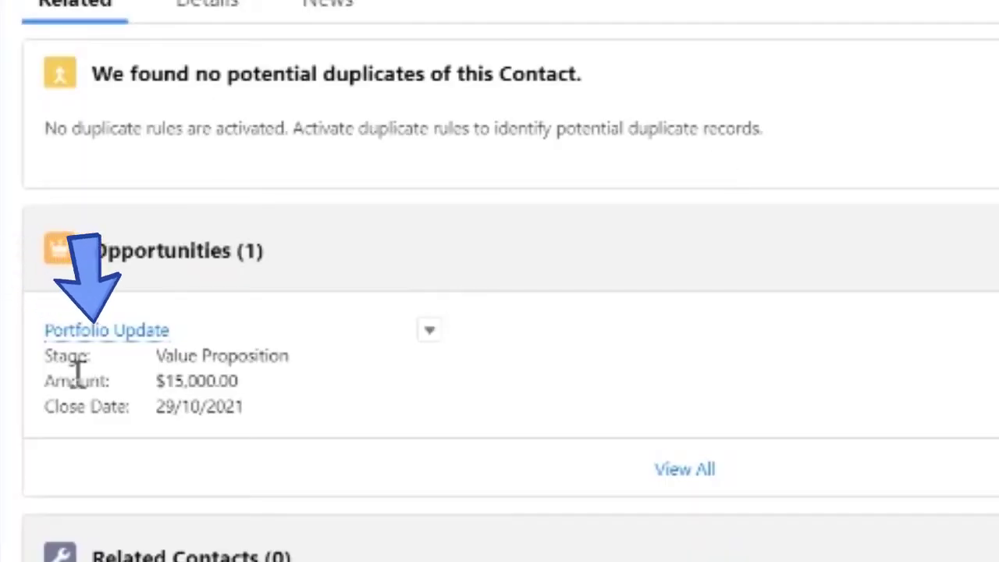
mouse_move(56, 420)
click(109, 331)
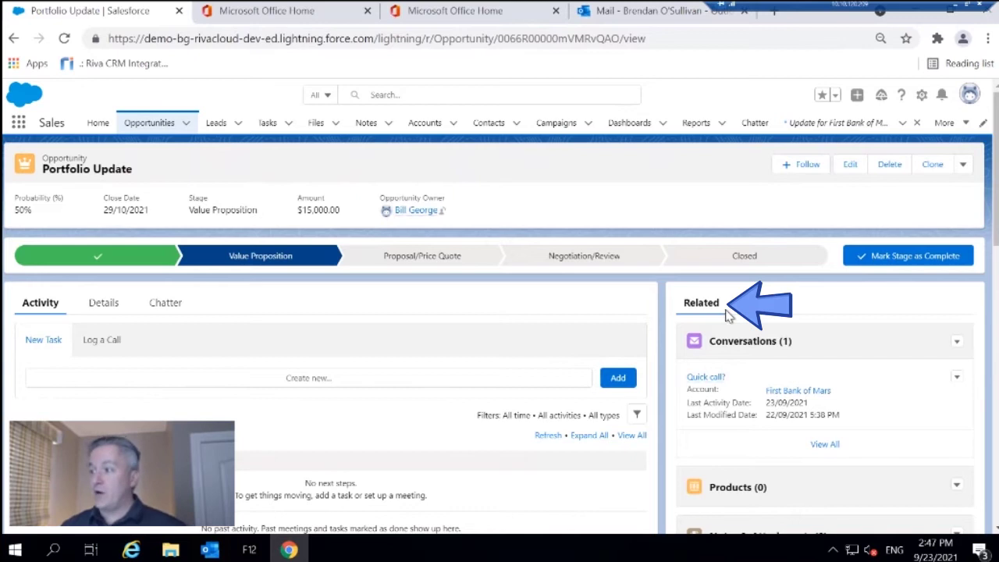
- Open the opportunity's "Quick call?" conversation and show the available actions for today's email
click(706, 378)
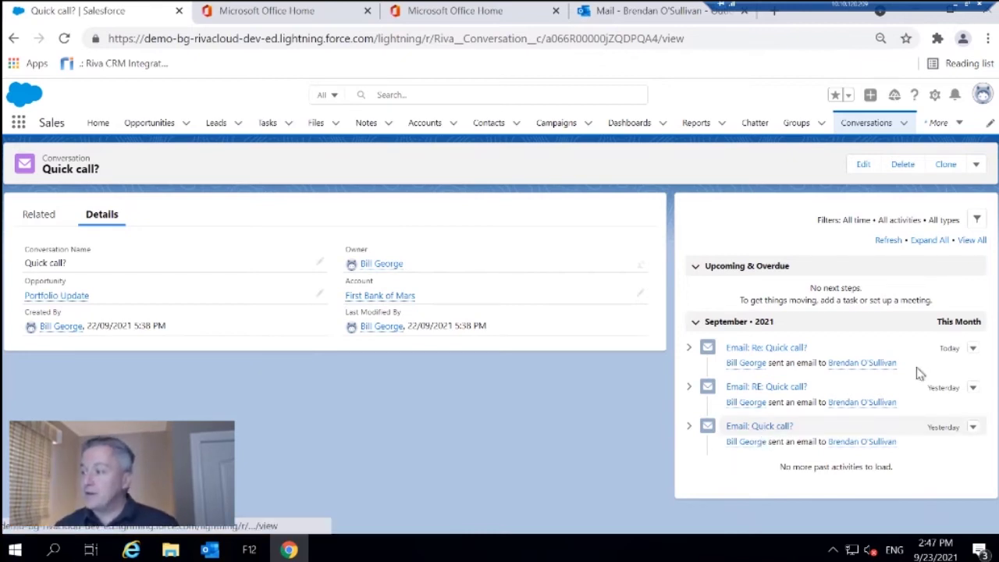
click(973, 349)
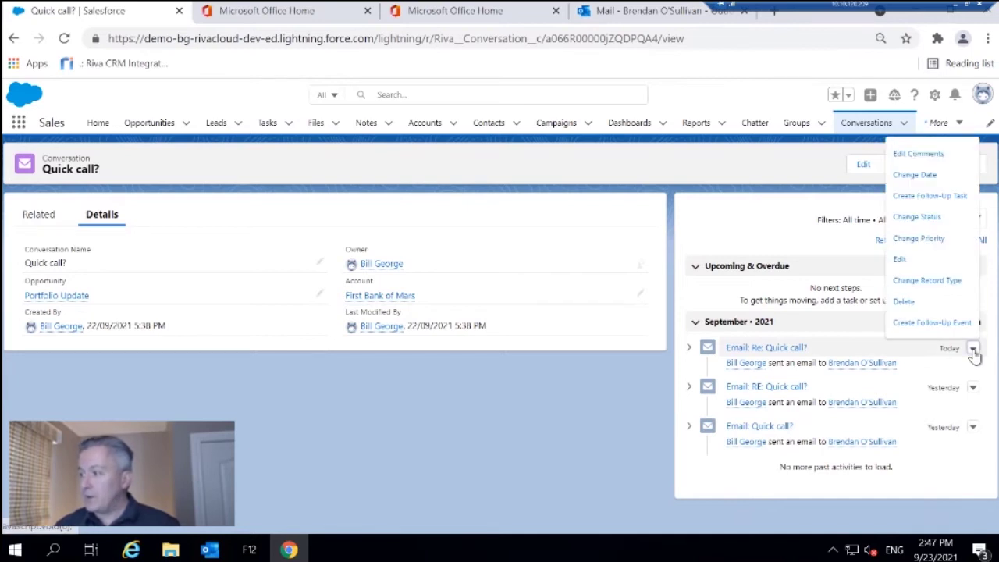
- Expand today's "Re: Quick call?" email in the conversation timeline, read through its full description and collapse it again
click(689, 350)
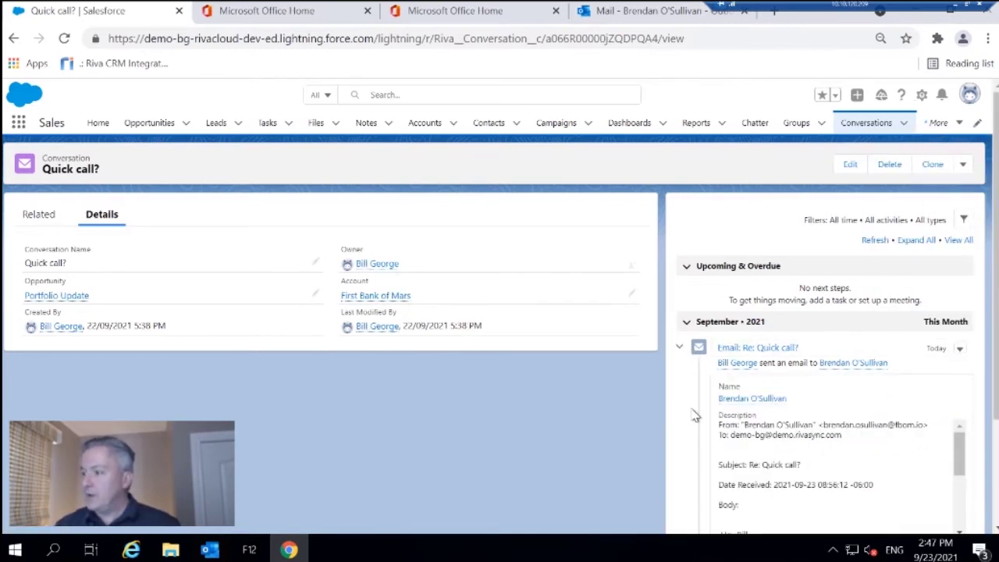
scroll(694, 415, down, 2)
scroll(696, 421, up, 1)
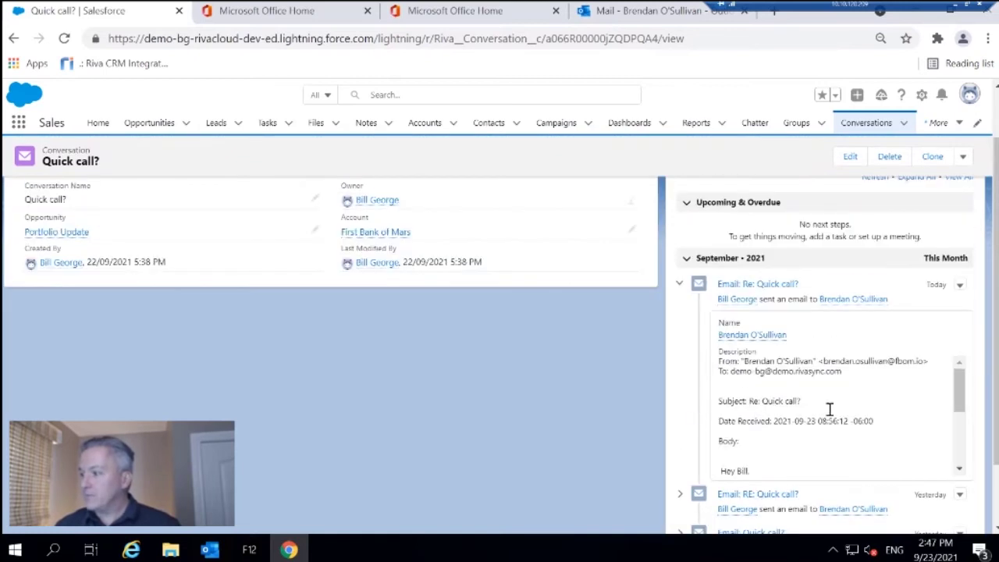
scroll(832, 413, down, 3)
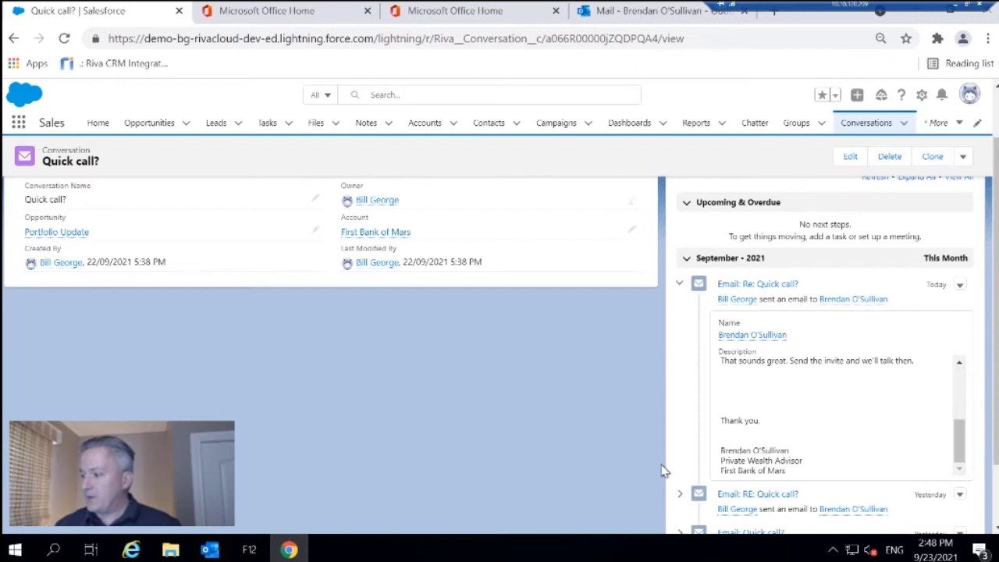
click(678, 284)
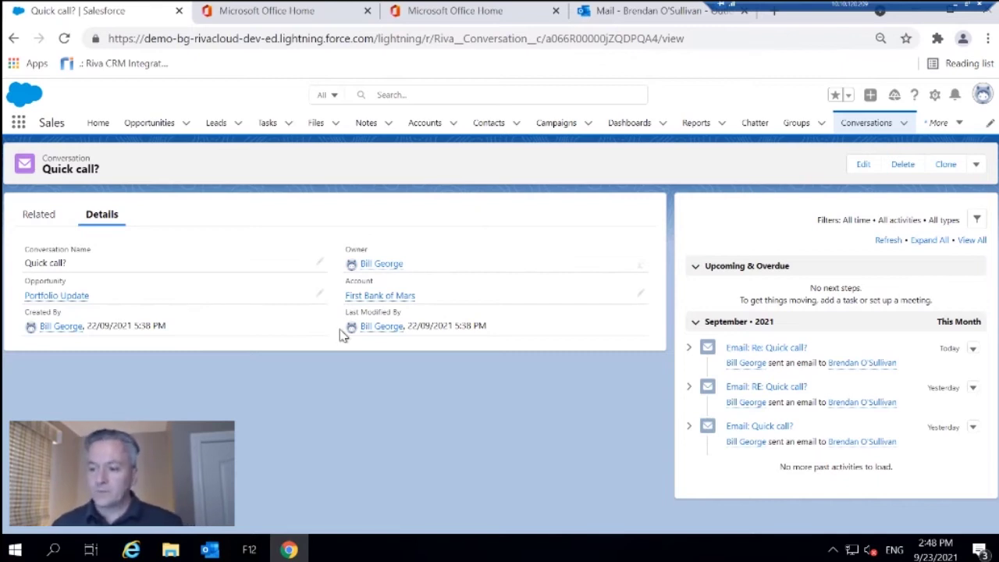
- Switch to Outlook and examine the Salesforce opportunity folders in the mailbox's folder list
mouse_move(209, 553)
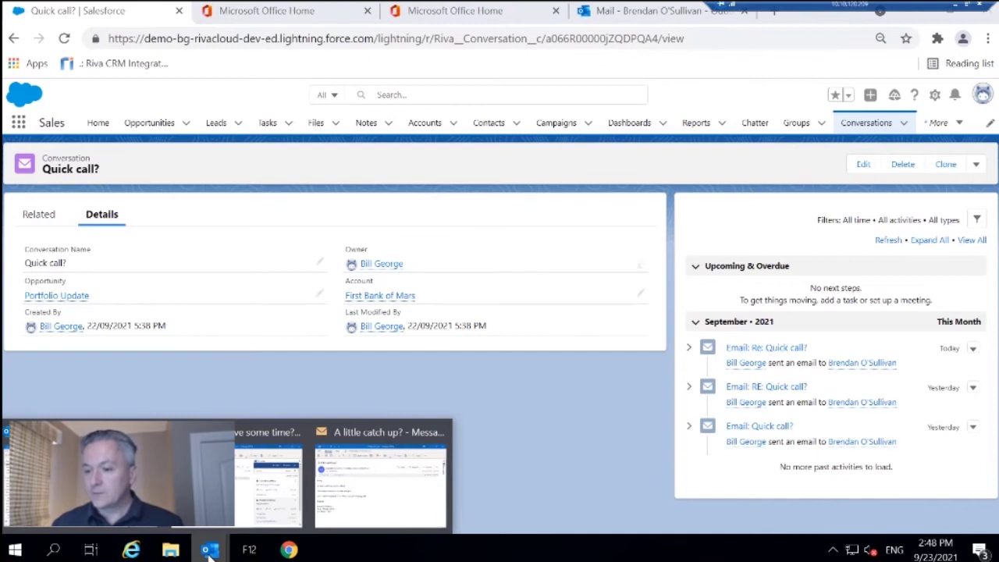
click(209, 553)
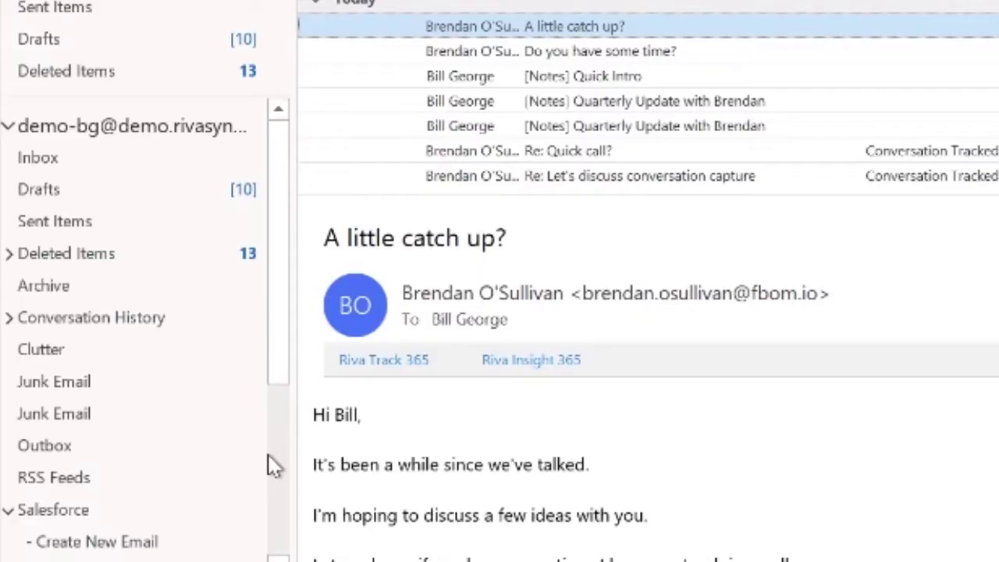
scroll(187, 468, down, 2)
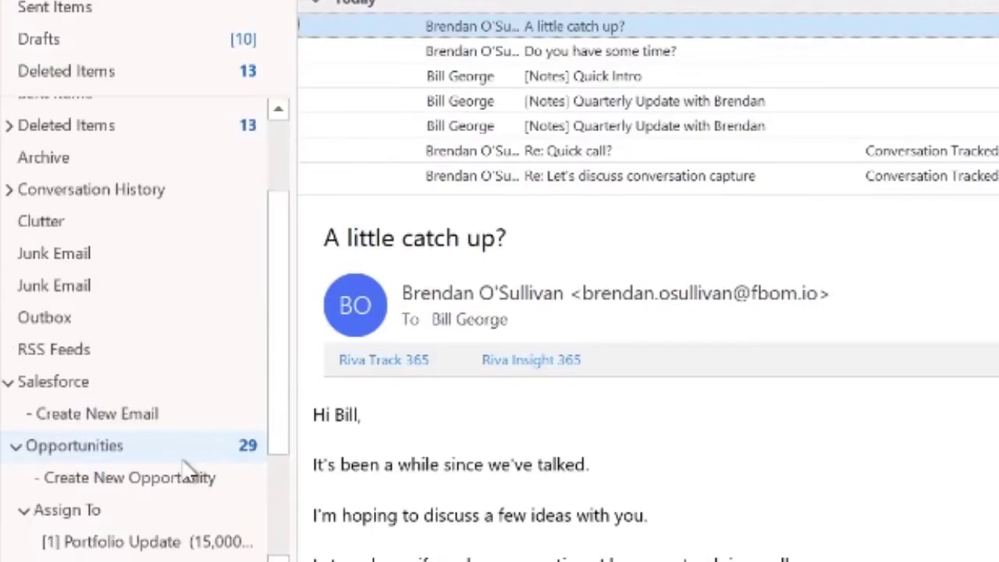
click(66, 477)
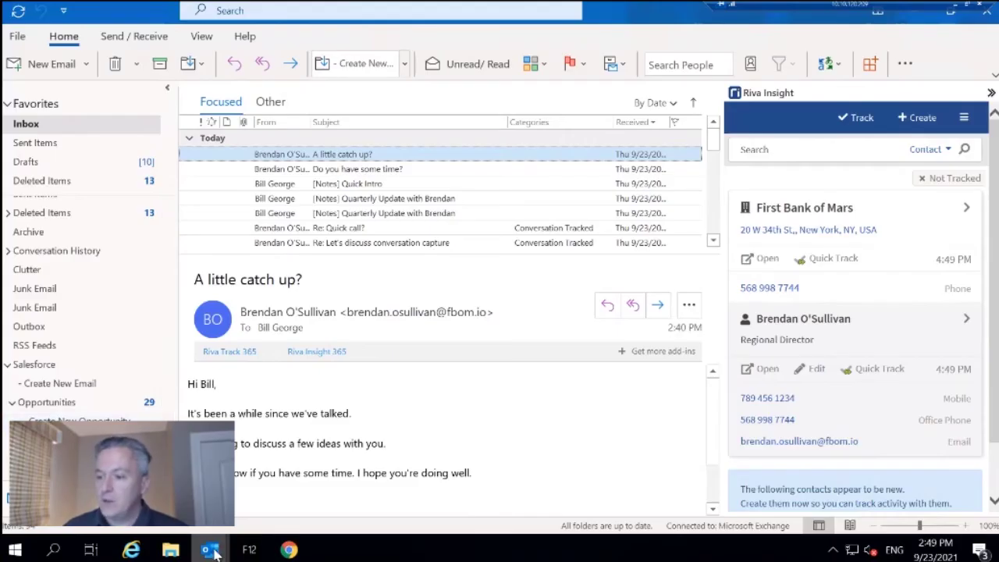
- Bring up the separate "A little catch up?" message window and start a reply to its sender
mouse_move(210, 550)
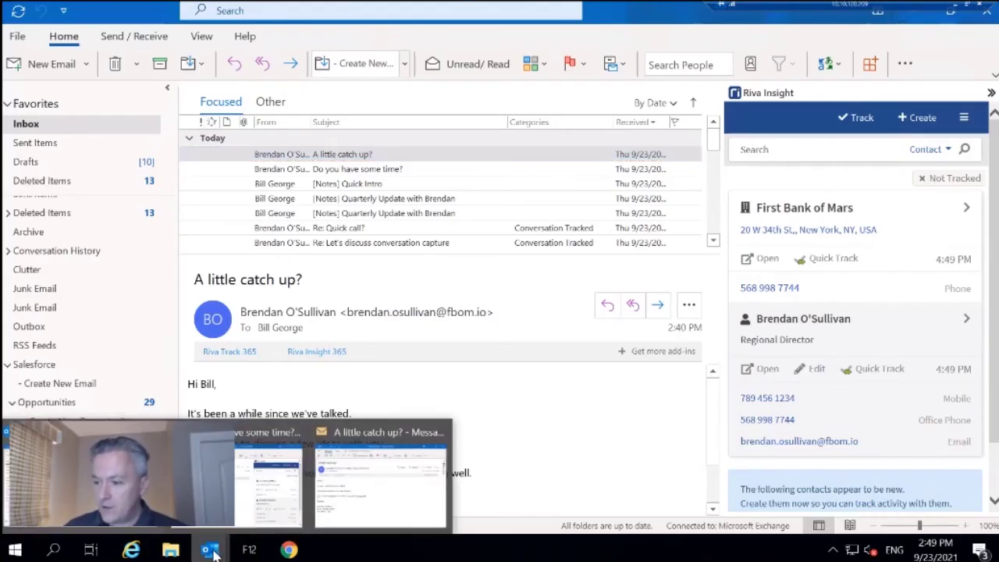
click(381, 507)
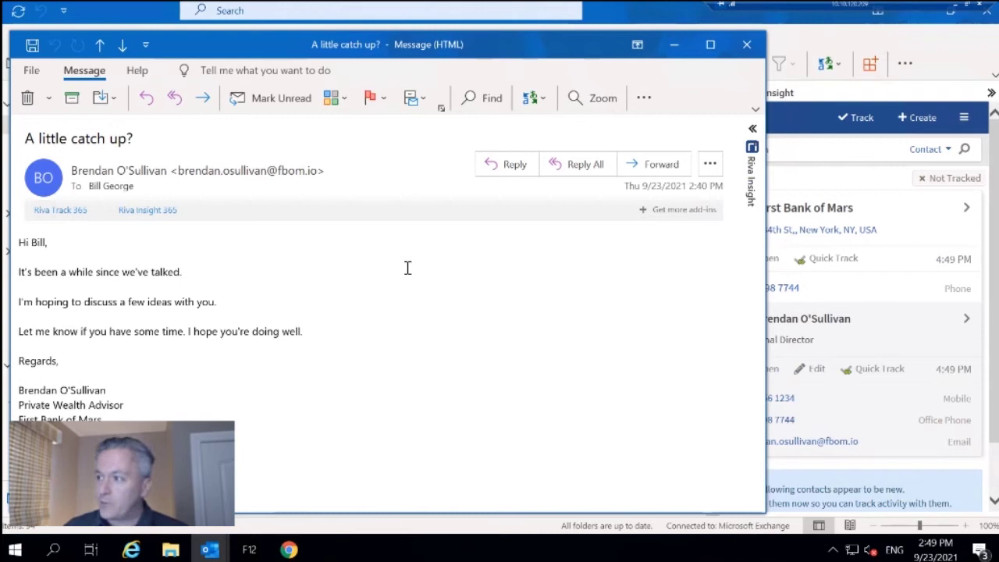
click(511, 165)
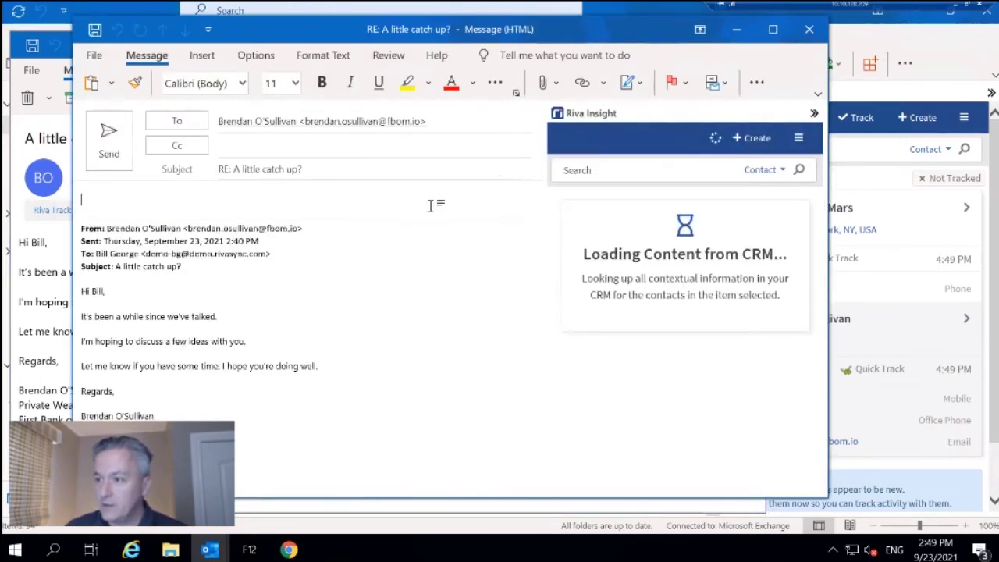
- Address the recipient by first name, write "Sounds intriguing. I'll send you an invite." and "Thank you!", and send the reply
text(B)
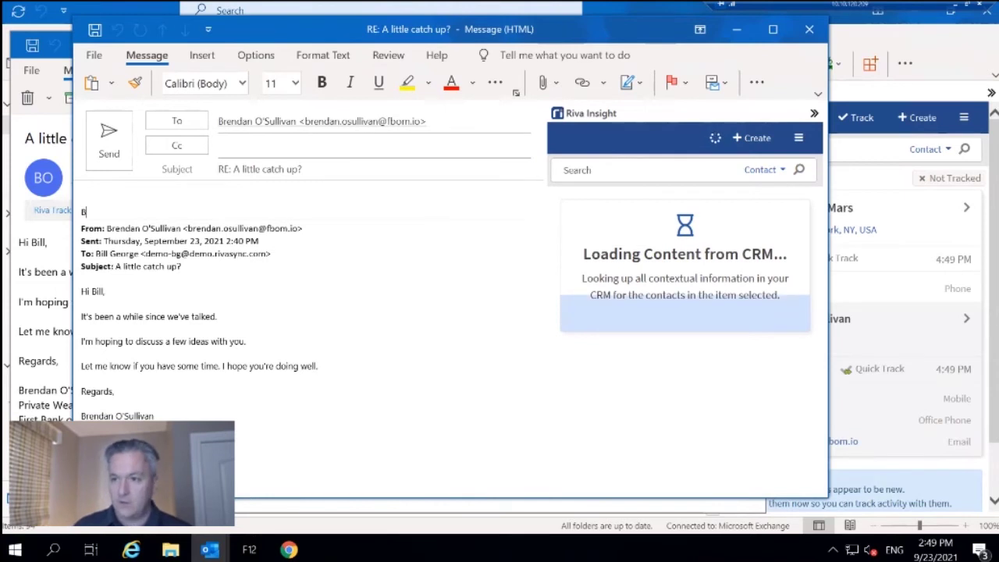
text(rendan,)
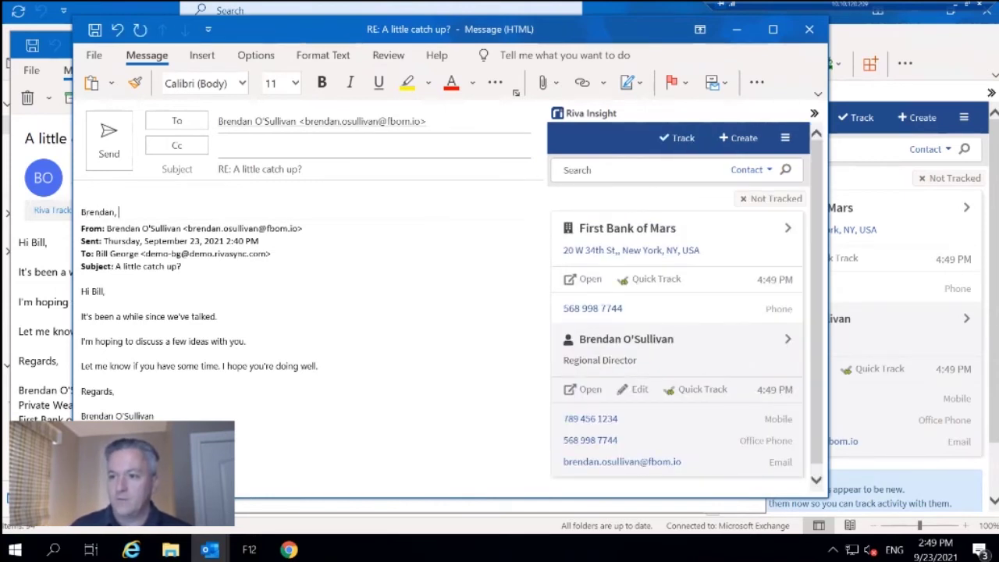
key(Return)
text(Sound)
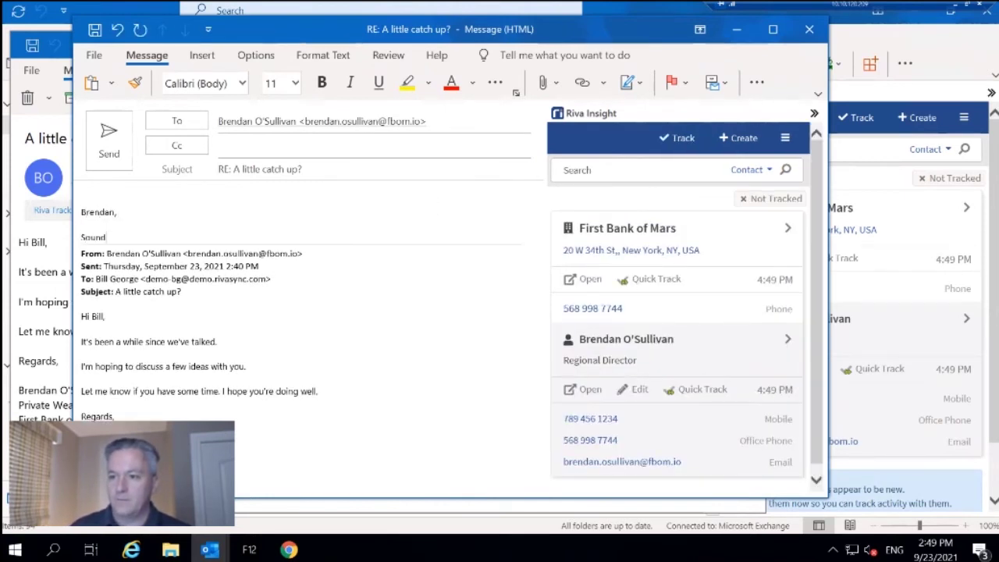
text(s intrig)
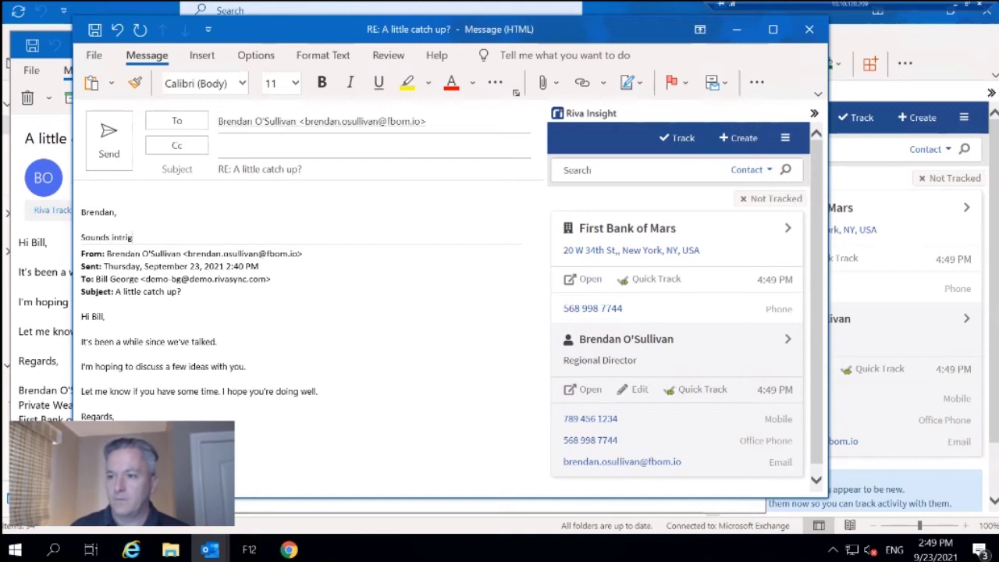
text(uing. I'll send you an inv)
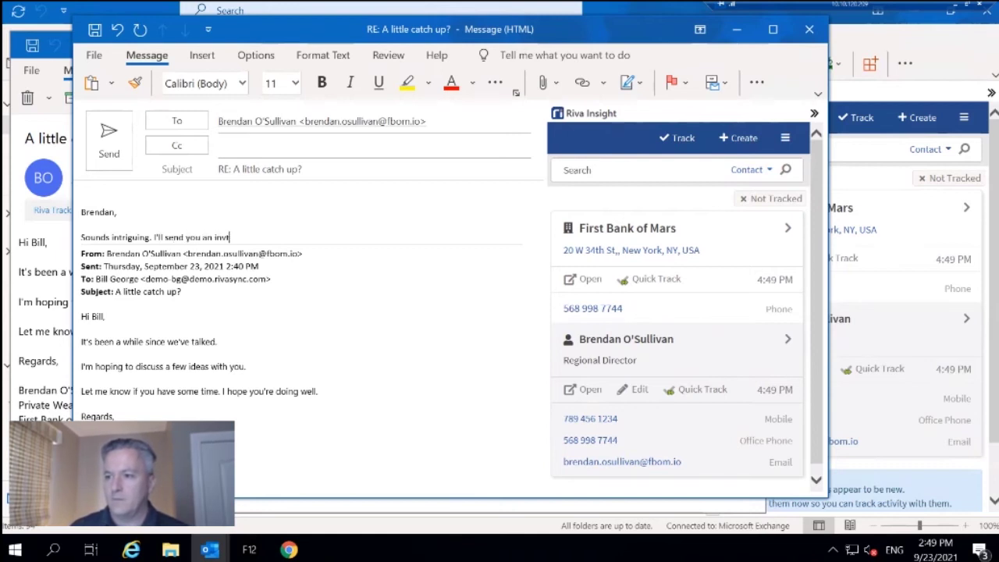
text(ite)
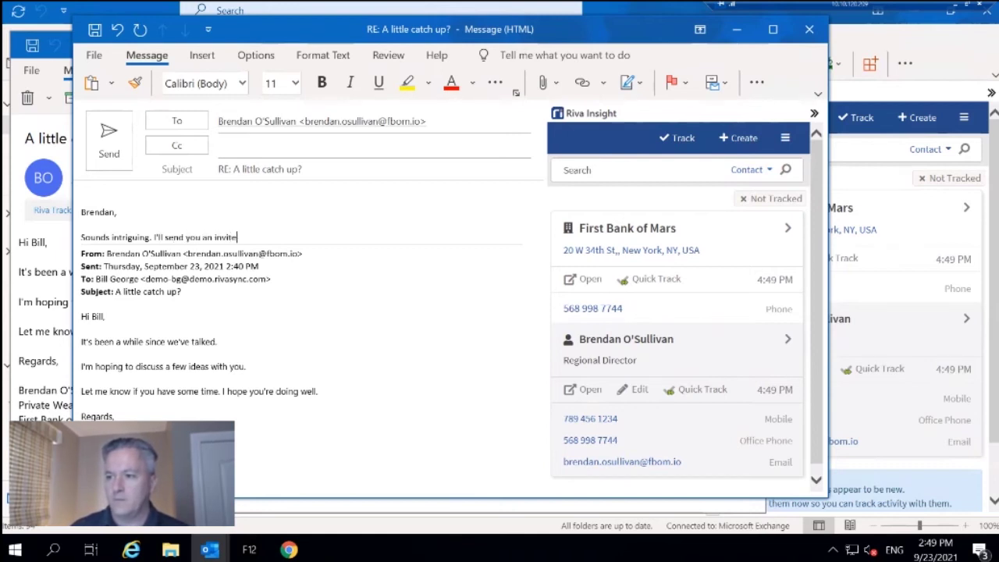
text(.)
key(Return)
text(Thank you!)
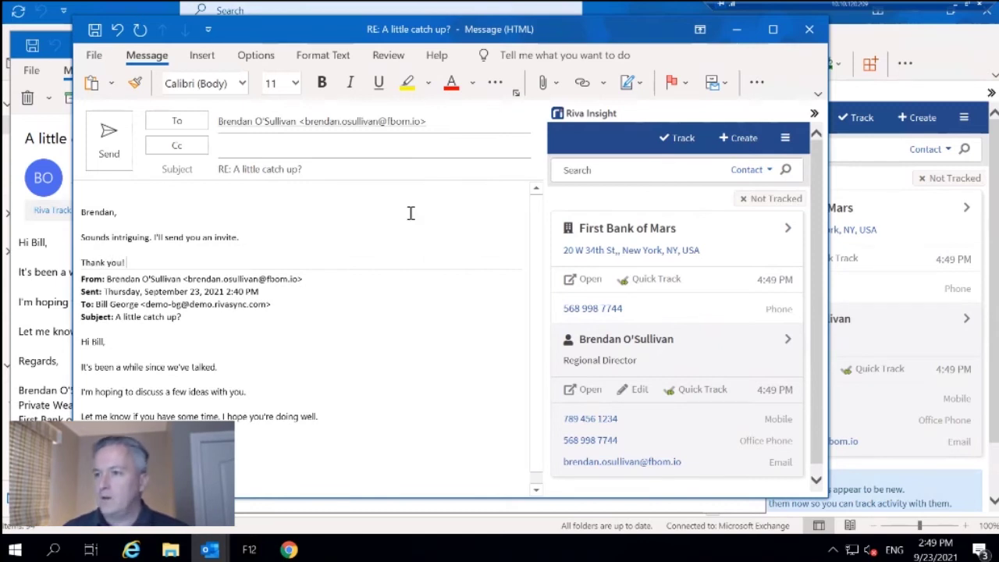
click(109, 140)
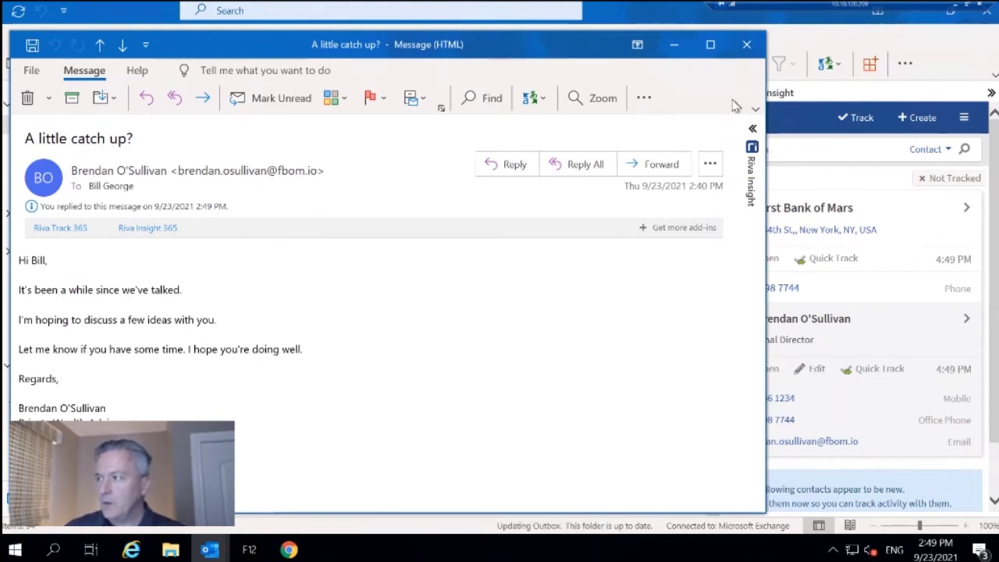
- Close the message window and move the "A little catch up?" email into the Portfolio Update folder under the Salesforce opportunities' Assign To
click(748, 47)
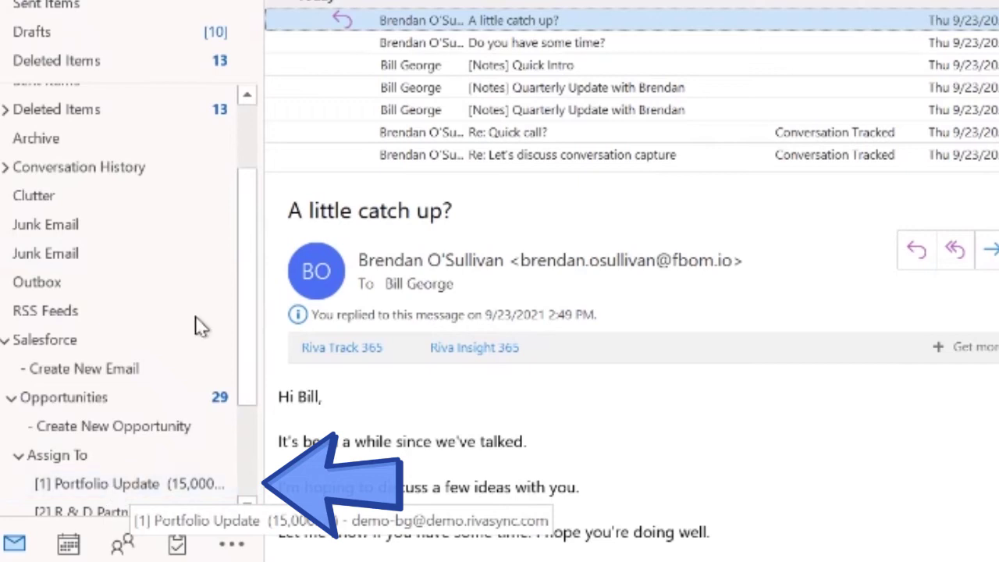
mouse_move(311, 23)
mouse_down()
mouse_move(133, 191)
mouse_move(167, 312)
mouse_move(145, 484)
mouse_move(132, 500)
mouse_move(127, 390)
mouse_move(125, 398)
mouse_up()
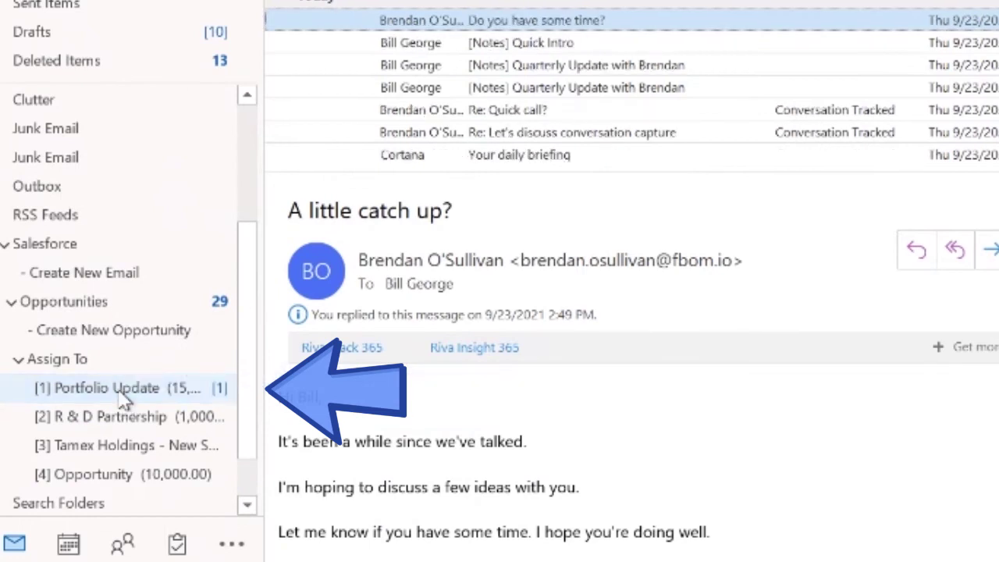